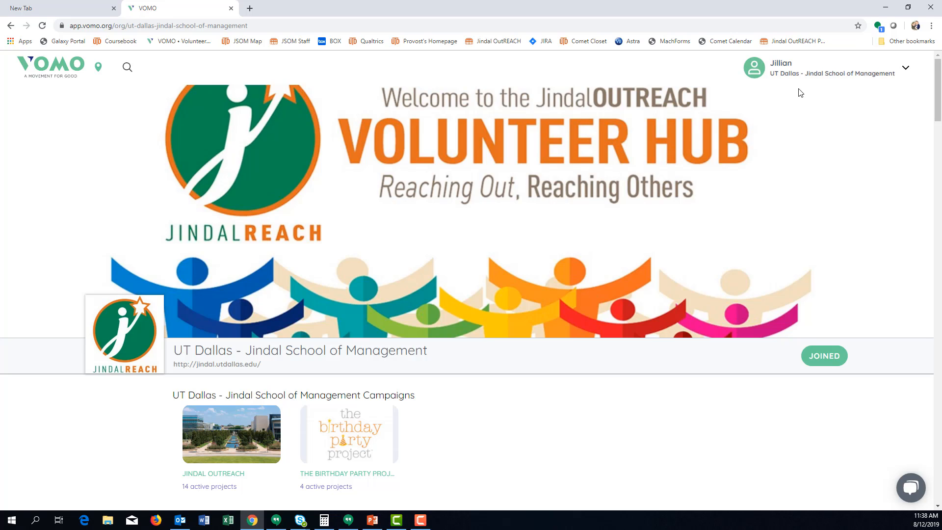
# Step: Open the organization's administration area and show its list of active projects
pyautogui.click(803, 76)
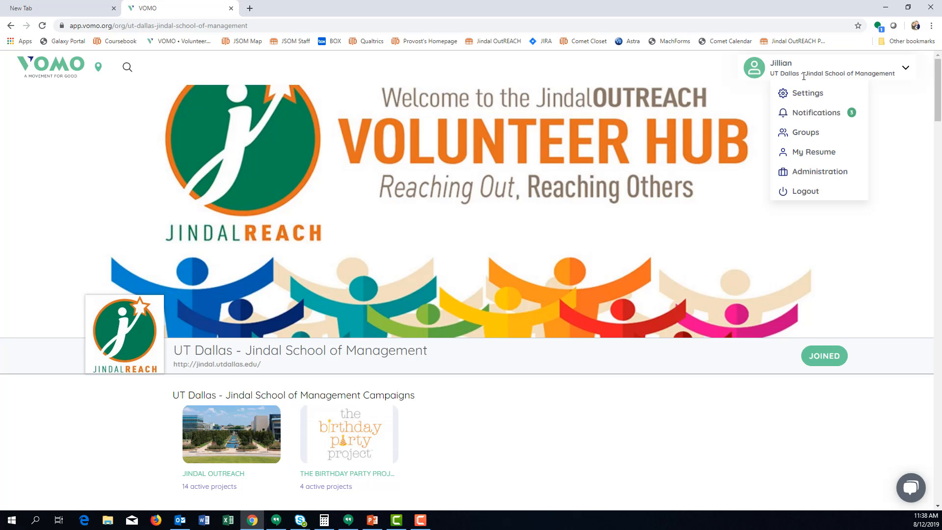
pyautogui.click(817, 173)
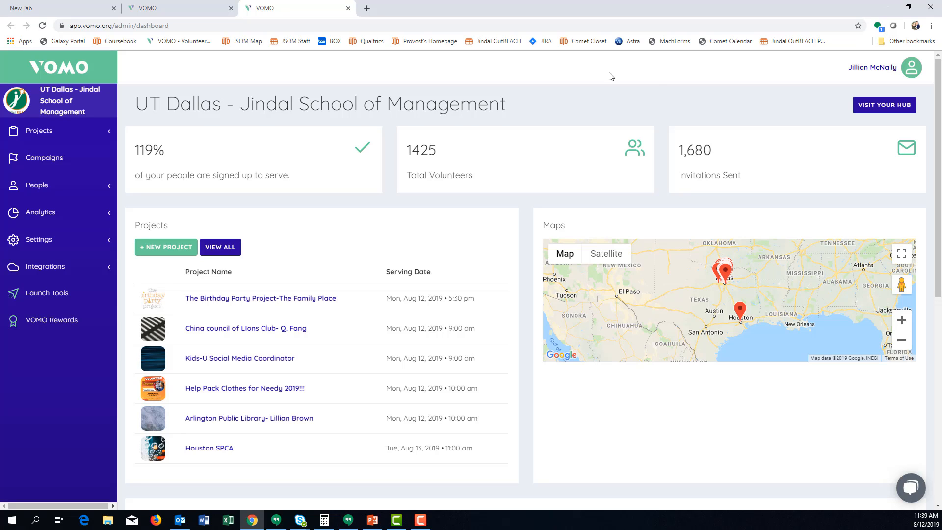
pyautogui.click(48, 133)
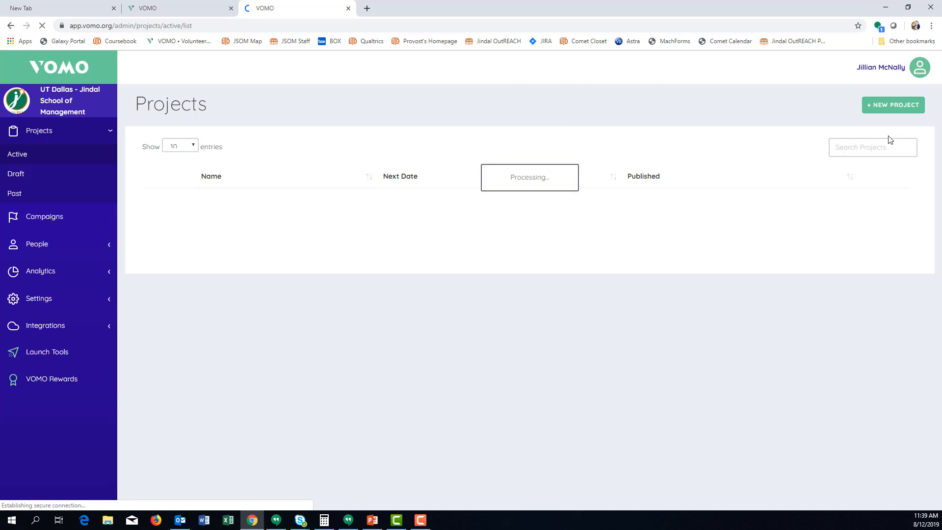
# Step: Search the active projects for "Test" and open the dashboard of Tutorial Video Test Project
pyautogui.click(872, 147)
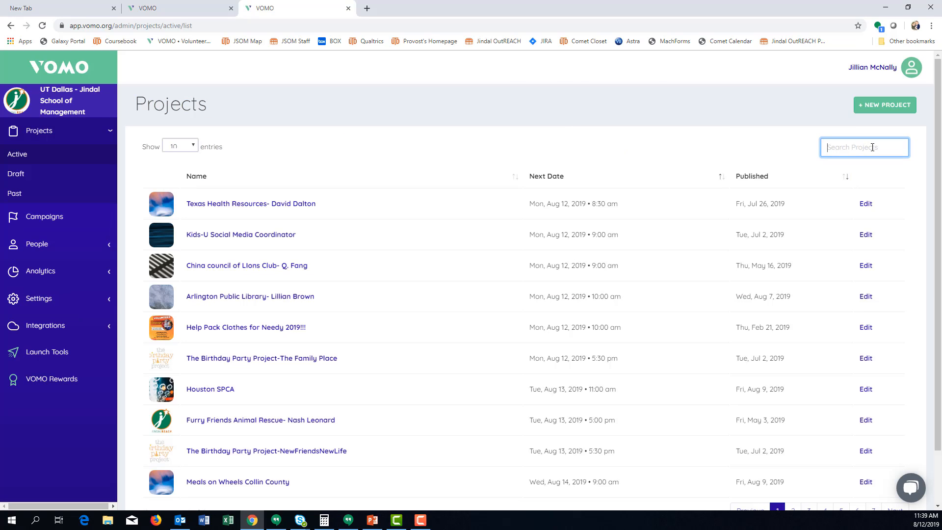
pyautogui.write('Test')
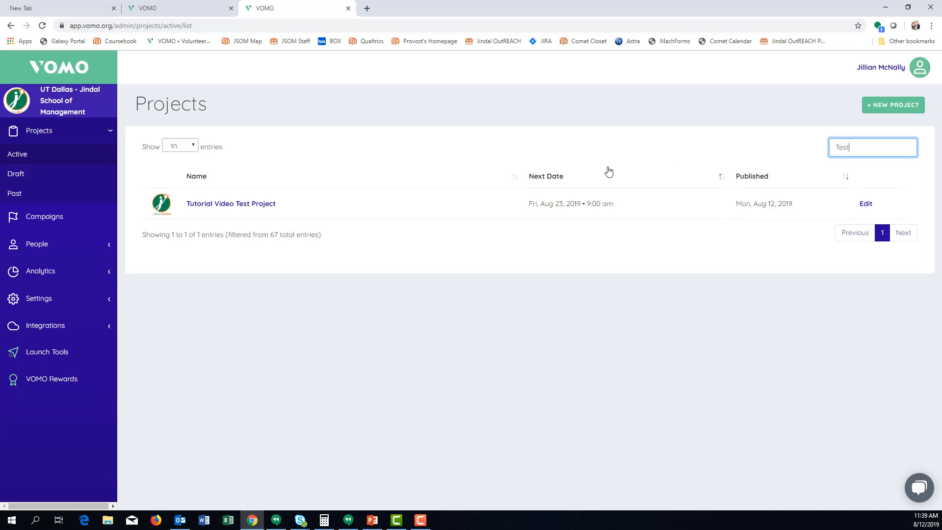
pyautogui.click(247, 207)
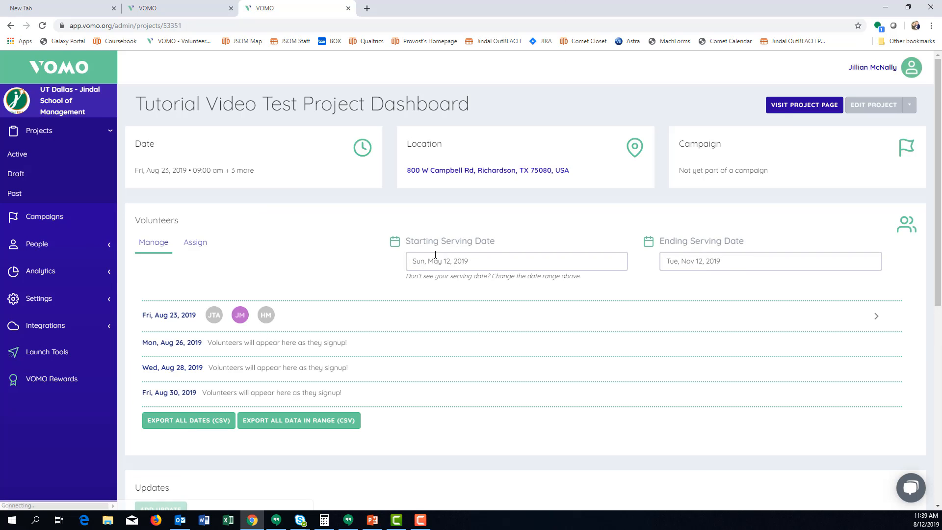
# Step: Switch the project's Volunteers section to Assign and review the serving dates and volunteer list
pyautogui.scroll(-1, 376, 213)
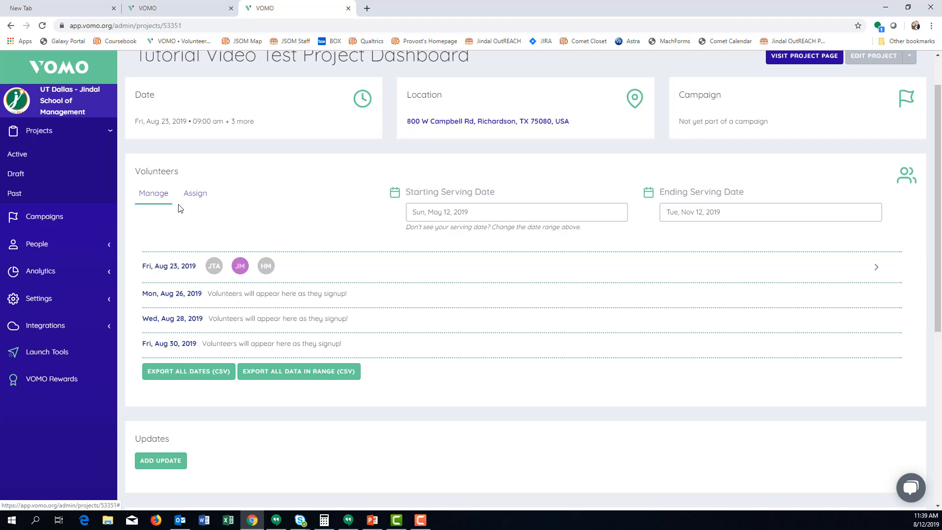
pyautogui.click(190, 199)
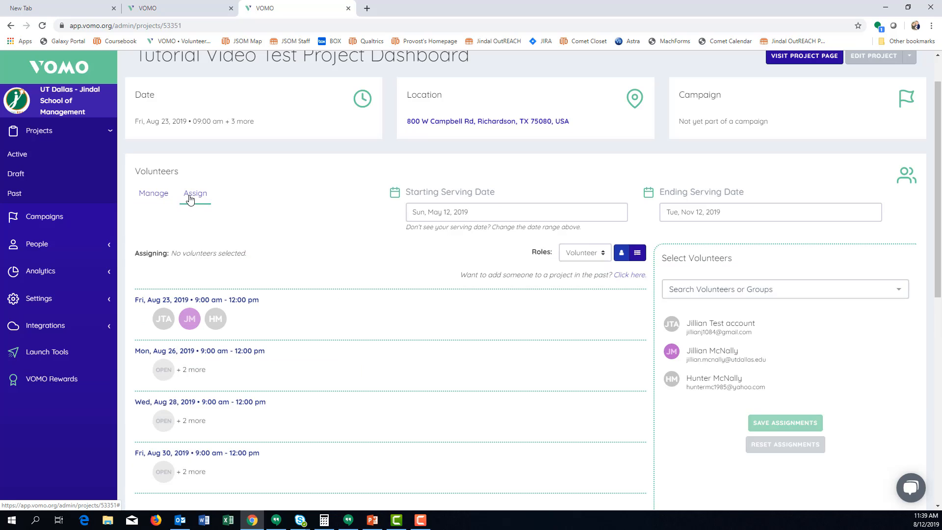
pyautogui.scroll(-4, 439, 249)
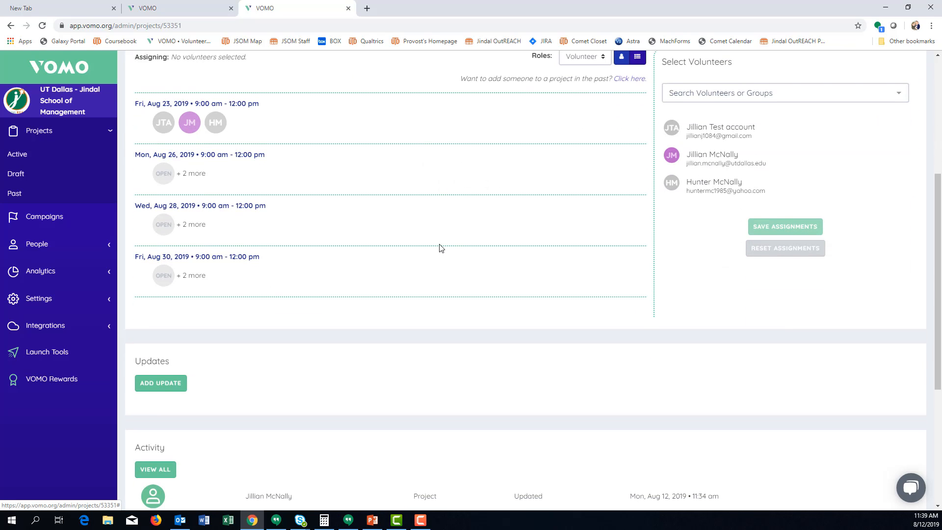
pyautogui.scroll(1, 440, 248)
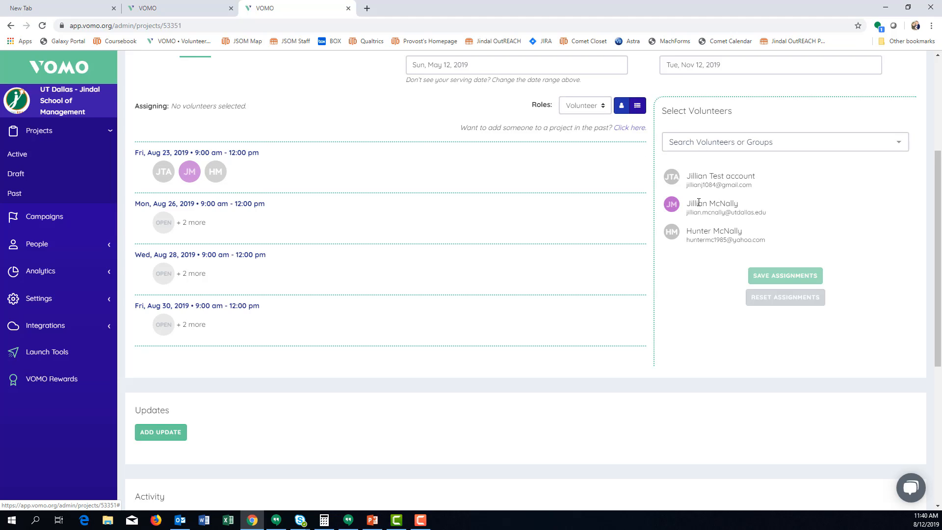
# Step: Search the volunteers and groups by a volunteer's first name, and clear the search without choosing anyone
pyautogui.click(705, 143)
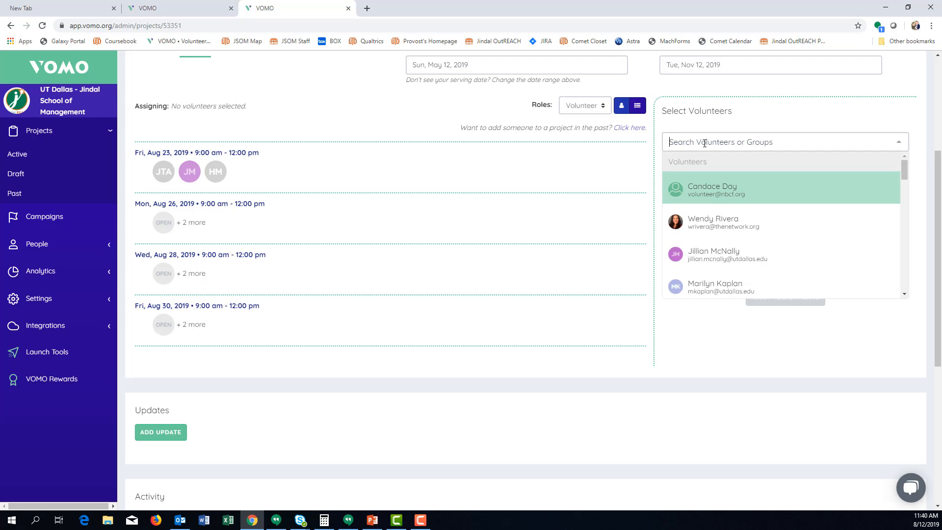
pyautogui.write('Jillian')
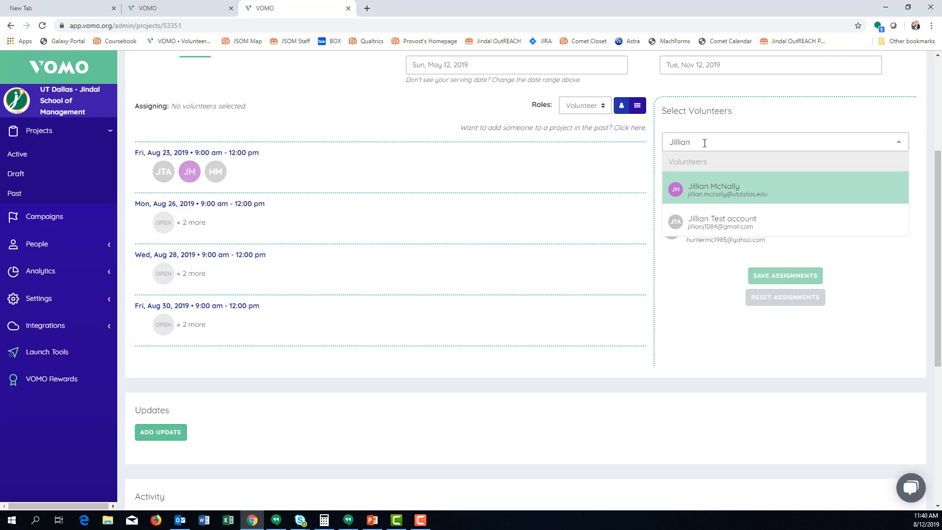
pyautogui.press('BackSpace')
pyautogui.press('BackSpace')
pyautogui.press('BackSpace')
pyautogui.press('BackSpace')
pyautogui.press('BackSpace')
pyautogui.press('BackSpace')
pyautogui.press('BackSpace')
pyautogui.press('BackSpace')
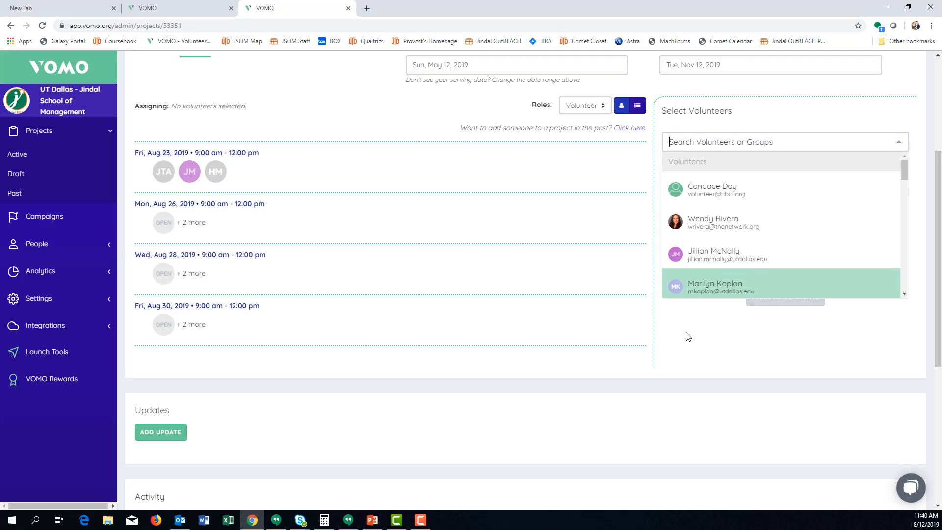
pyautogui.click(694, 351)
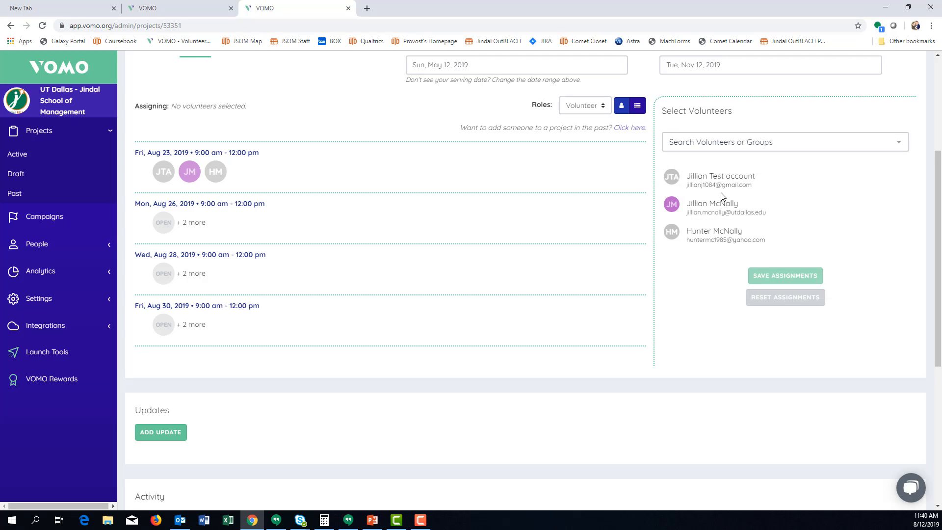
# Step: Select all three listed volunteers (JTA, JM and HM) for assignment
pyautogui.click(672, 177)
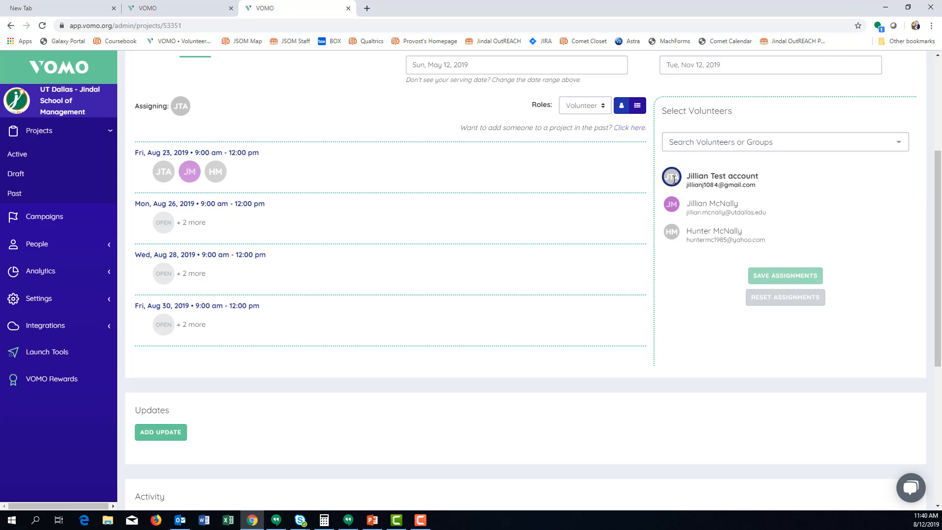
pyautogui.click(672, 204)
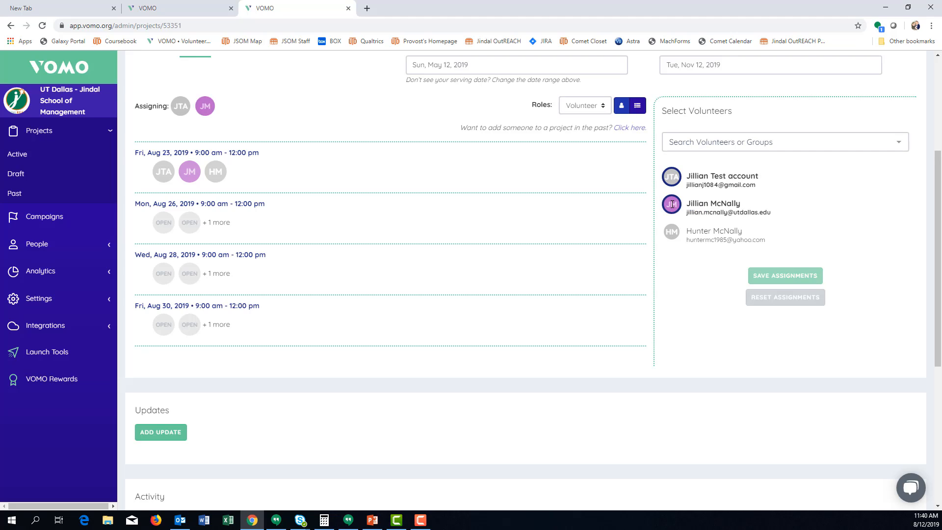
pyautogui.click(671, 234)
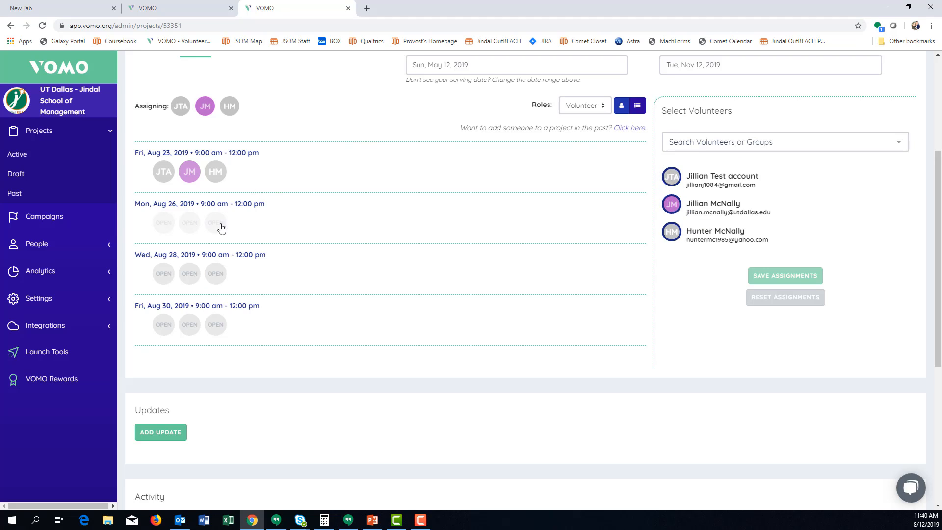
# Step: Try assigning the selected volunteers to the Aug 26, Aug 28 and Aug 30, 2019 dates, and reset the unsaved assignments
pyautogui.click(164, 224)
pyautogui.click(163, 274)
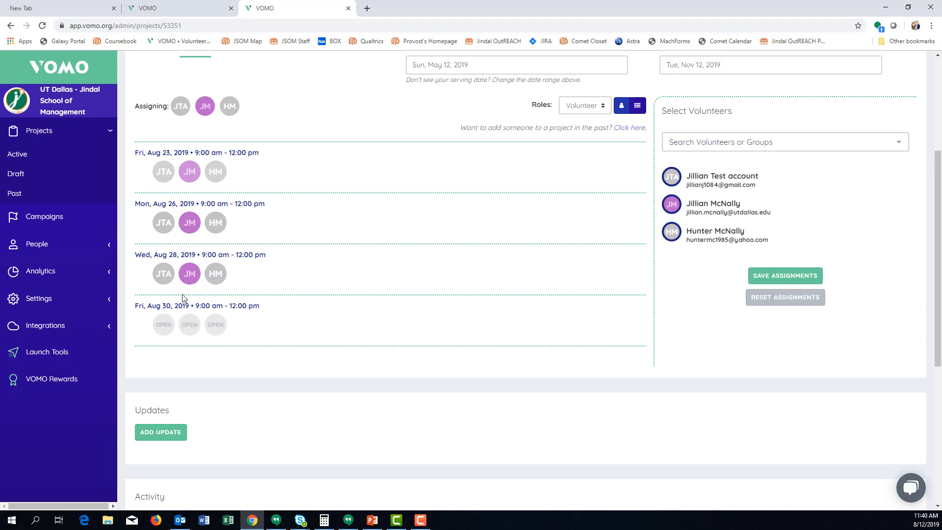
pyautogui.click(166, 326)
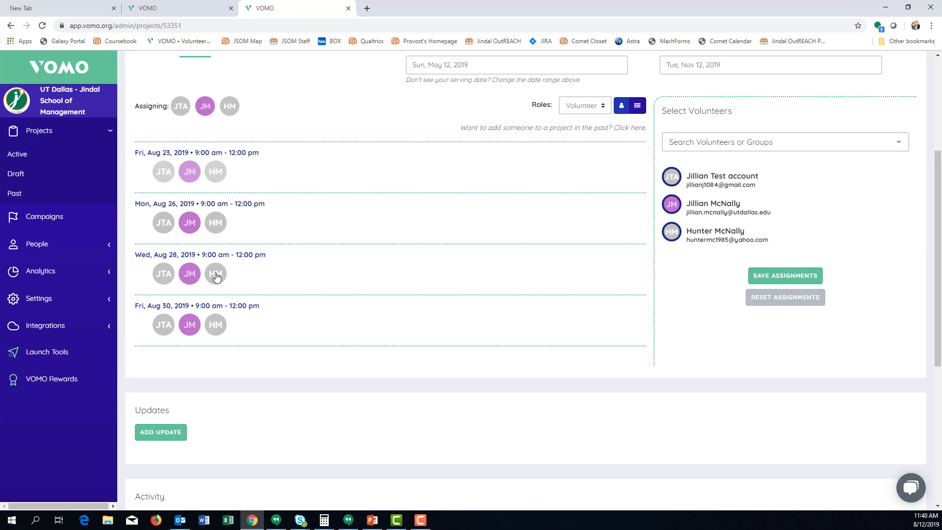
pyautogui.click(795, 304)
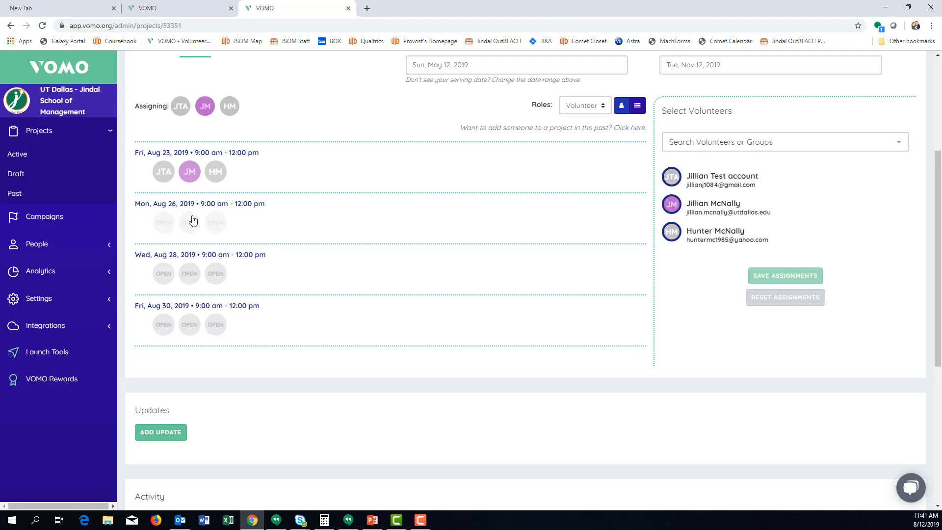
# Step: Assign the three selected volunteers to the Aug 26, Aug 28 and Aug 30, 2019 dates and save the assignments
pyautogui.click(161, 223)
pyautogui.click(161, 275)
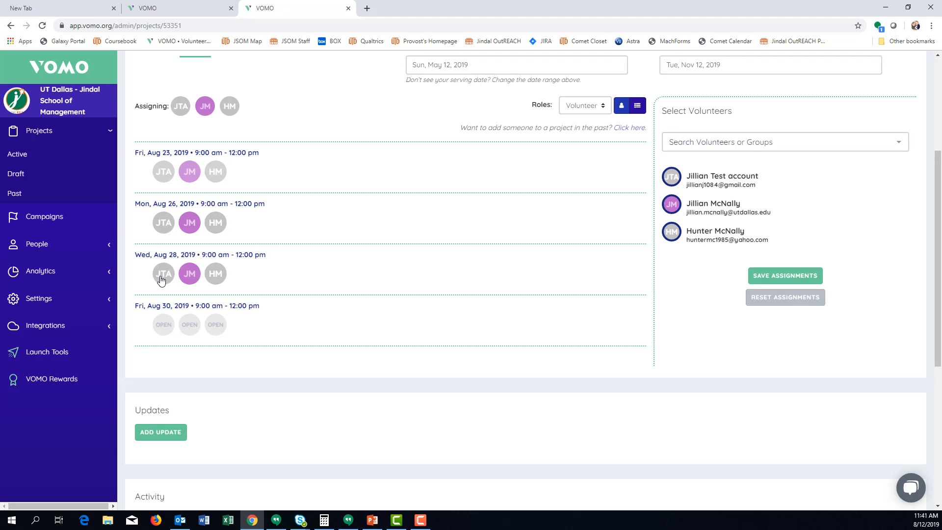
pyautogui.click(159, 333)
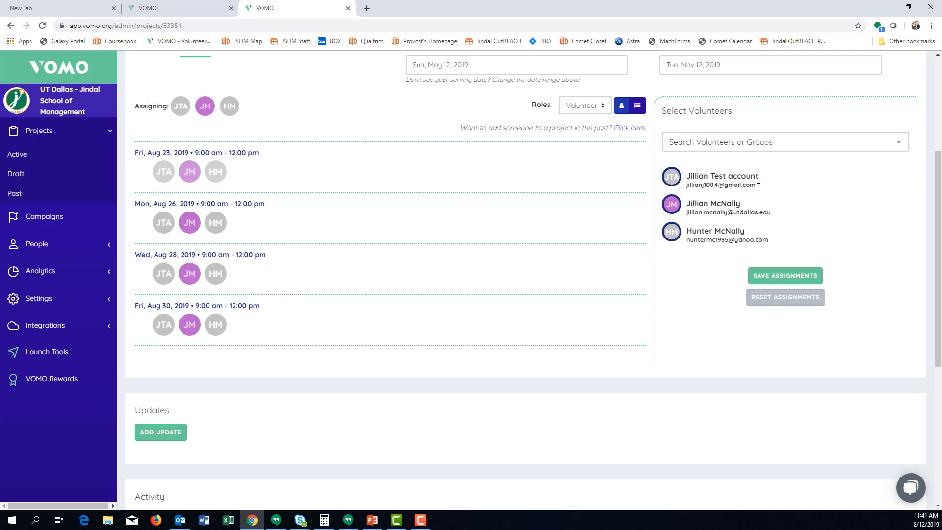
pyautogui.click(804, 279)
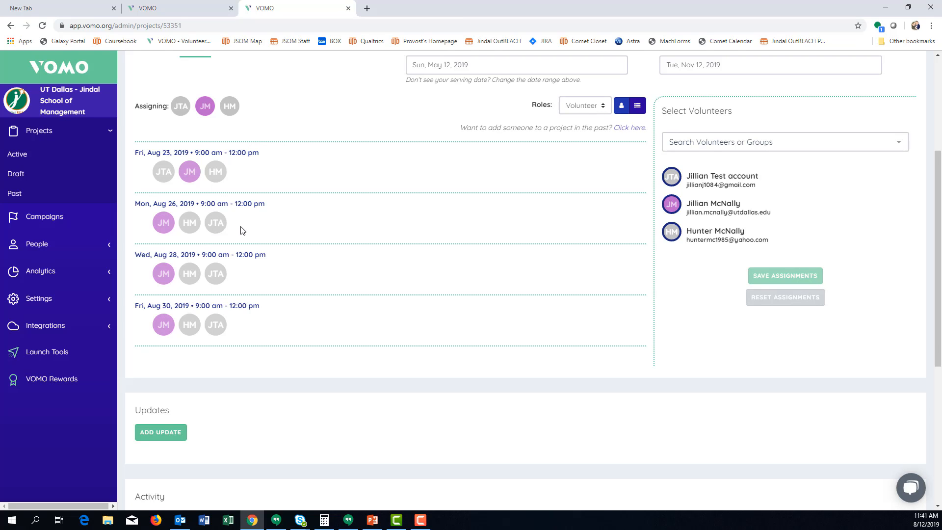
# Step: Visit the project's public page and check the participants listed for each serving date
pyautogui.scroll(4, 241, 231)
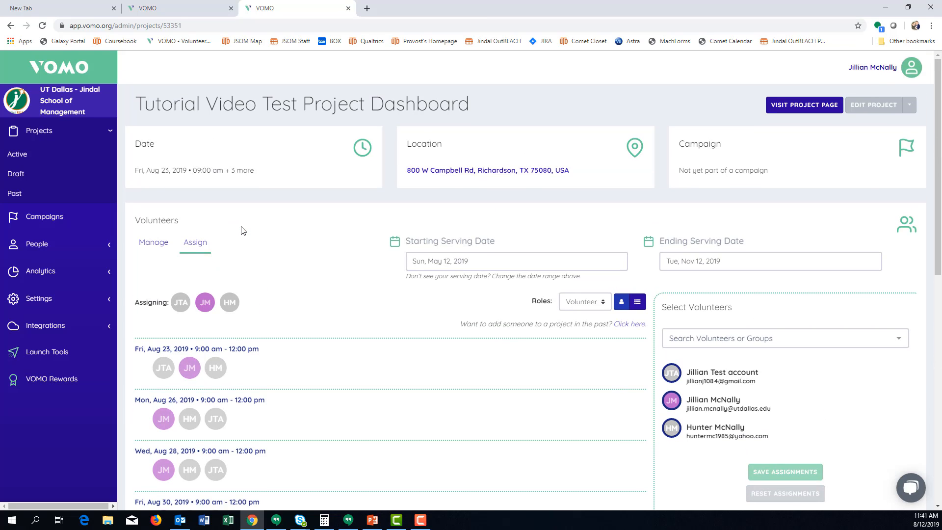
pyautogui.click(817, 111)
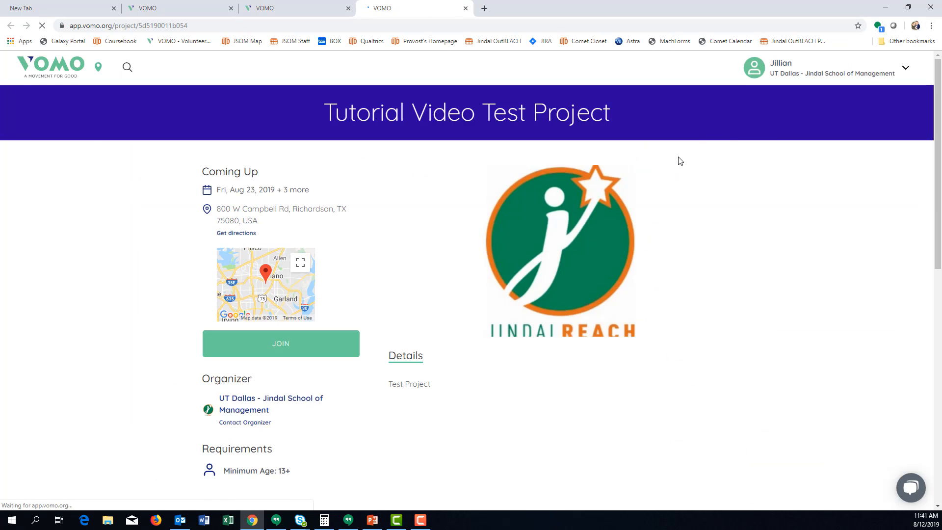
pyautogui.scroll(-4, 676, 162)
pyautogui.scroll(-6, 675, 166)
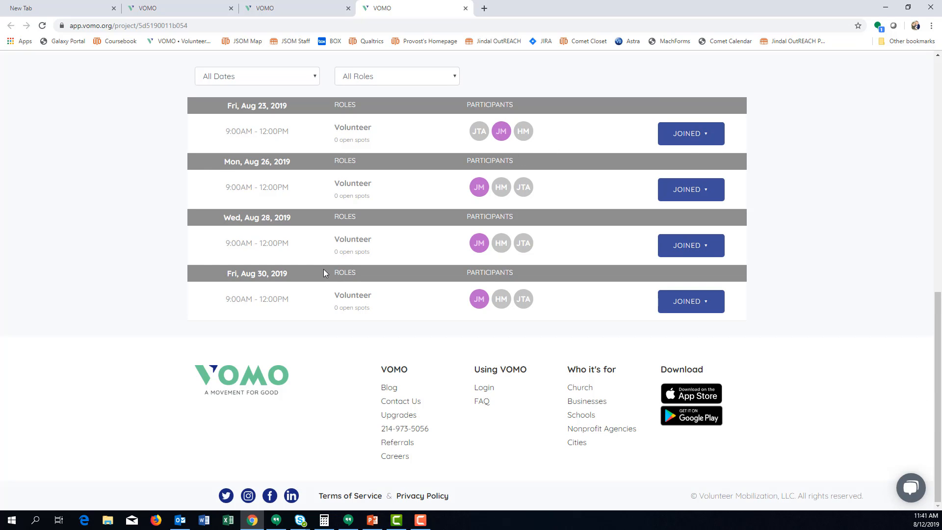
pyautogui.scroll(10, 411, 262)
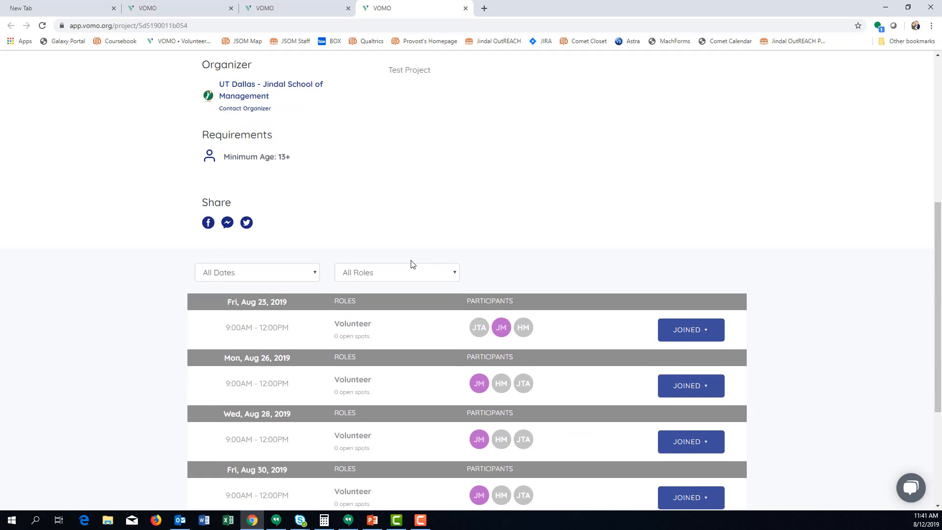